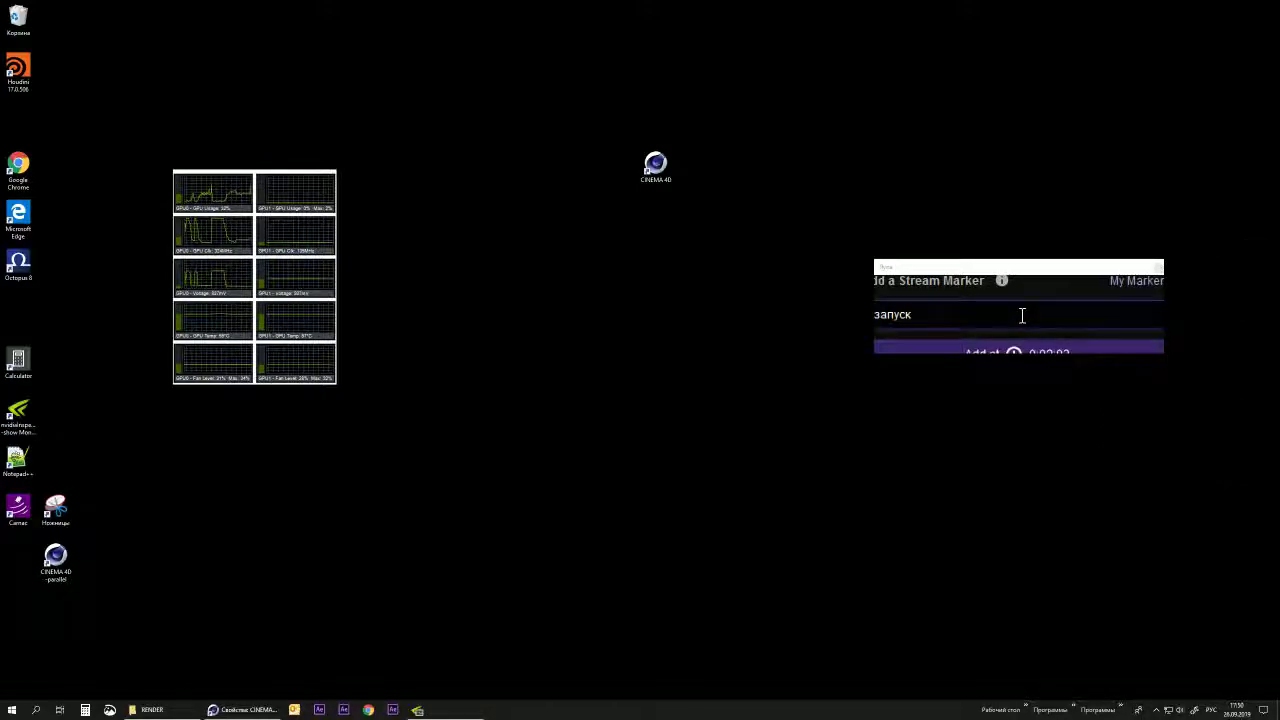
# Enter 'запуск 2 Cinema 4D' as the stream marker label.
pyautogui.write('ч')
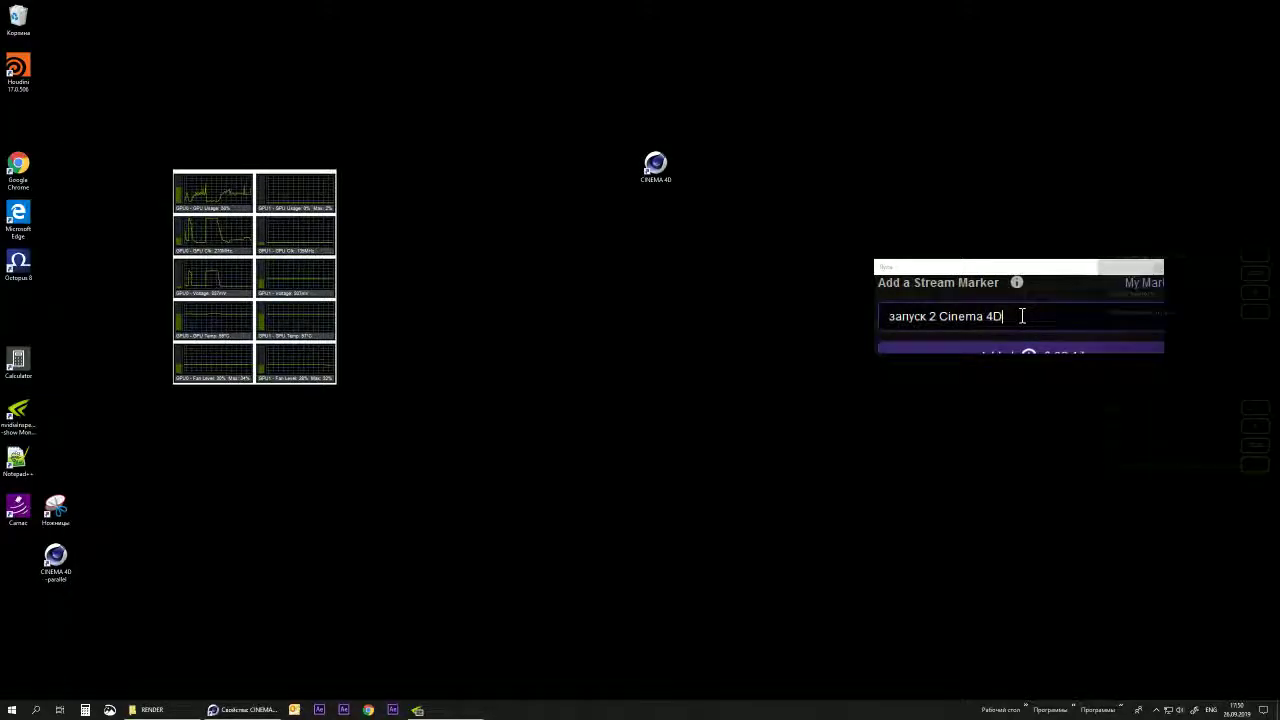
# Add the 'запуск 2 Cinema 4D' stream marker and let Cinema 4D load to its Online Updater.
pyautogui.click(1021, 326)
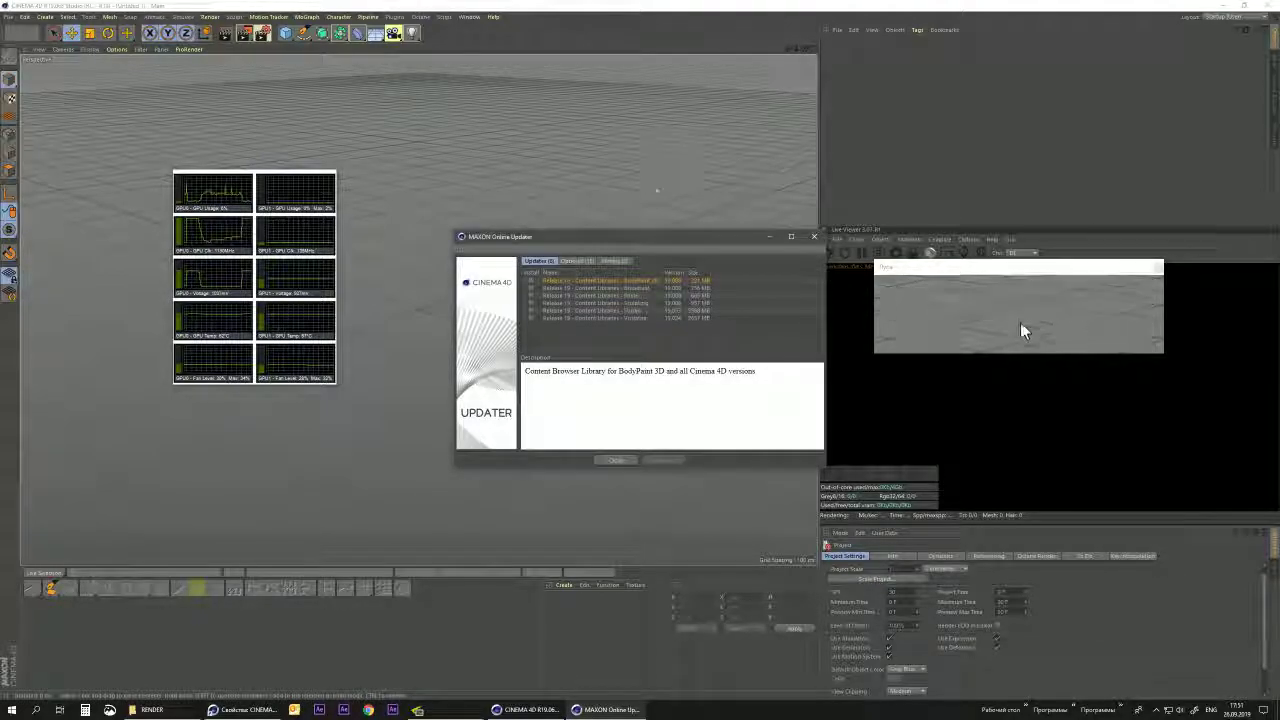
# Close the Online Updater, try launching CINEMA 4D from the Desktop toolbar list, then minimize Cinema 4D.
pyautogui.click(617, 460)
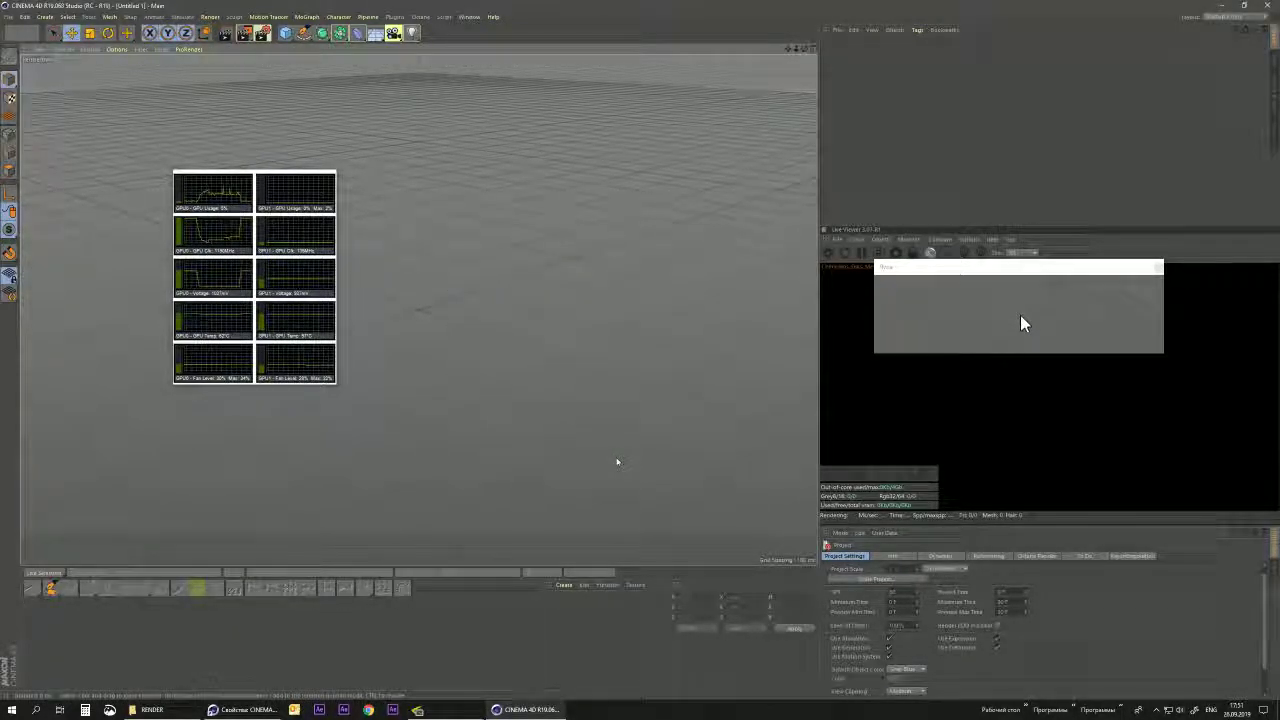
pyautogui.click(1025, 709)
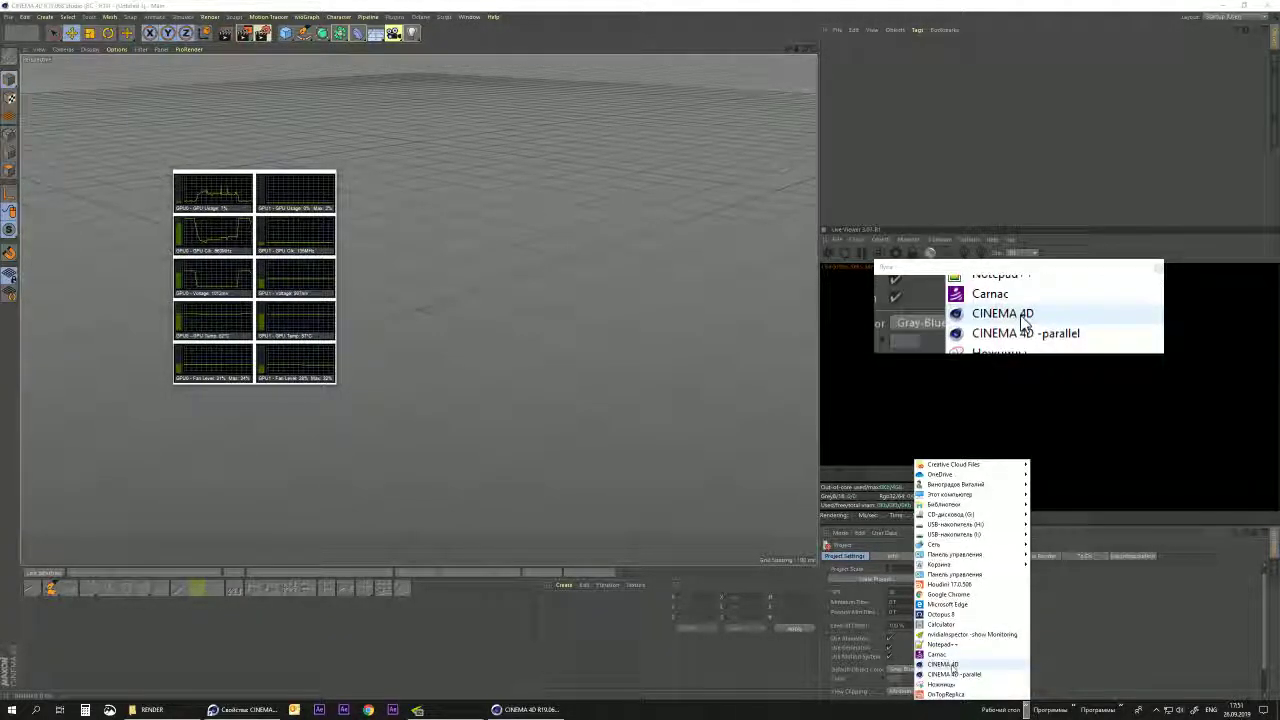
pyautogui.click(960, 664)
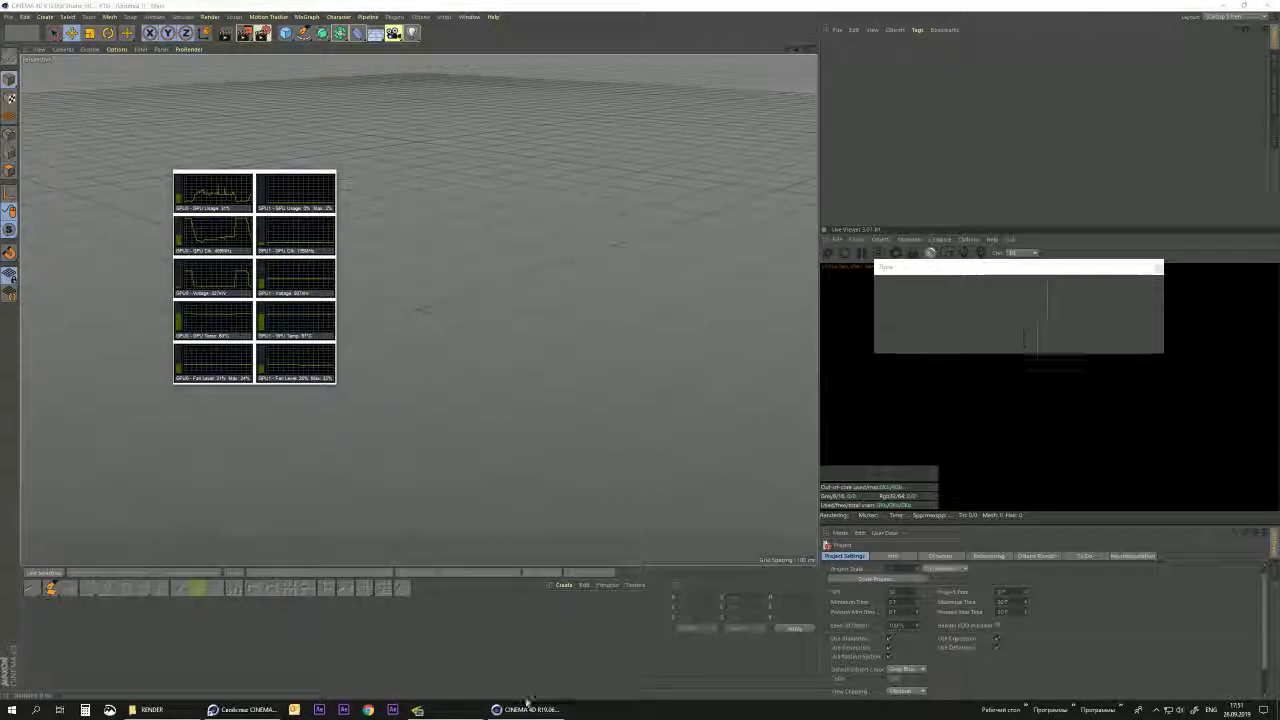
pyautogui.moveTo(527, 709)
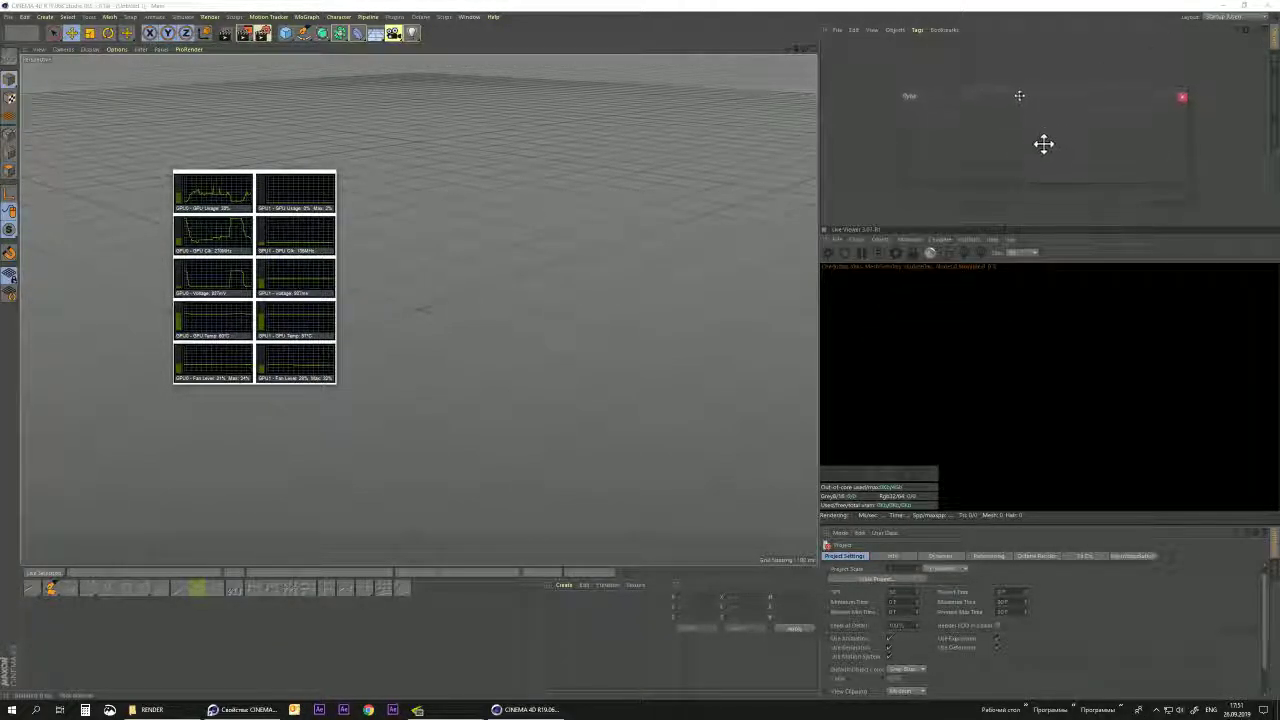
pyautogui.click(1226, 5)
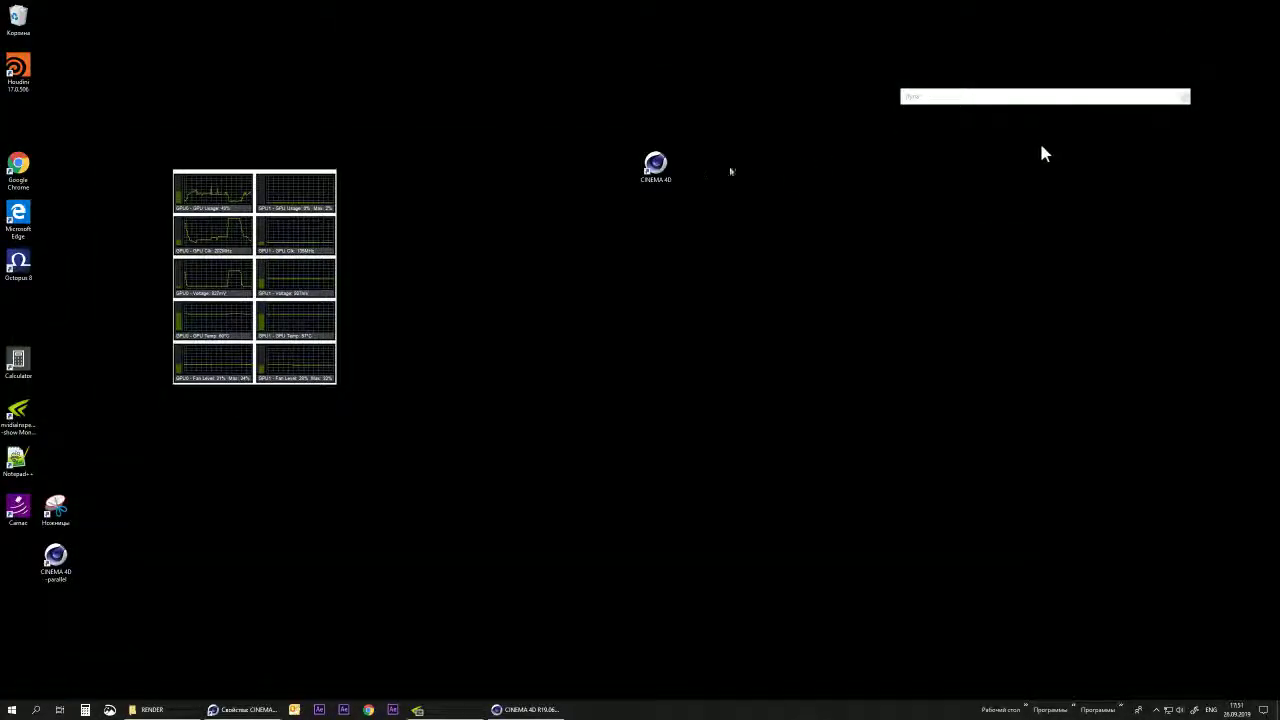
pyautogui.doubleClick(648, 170)
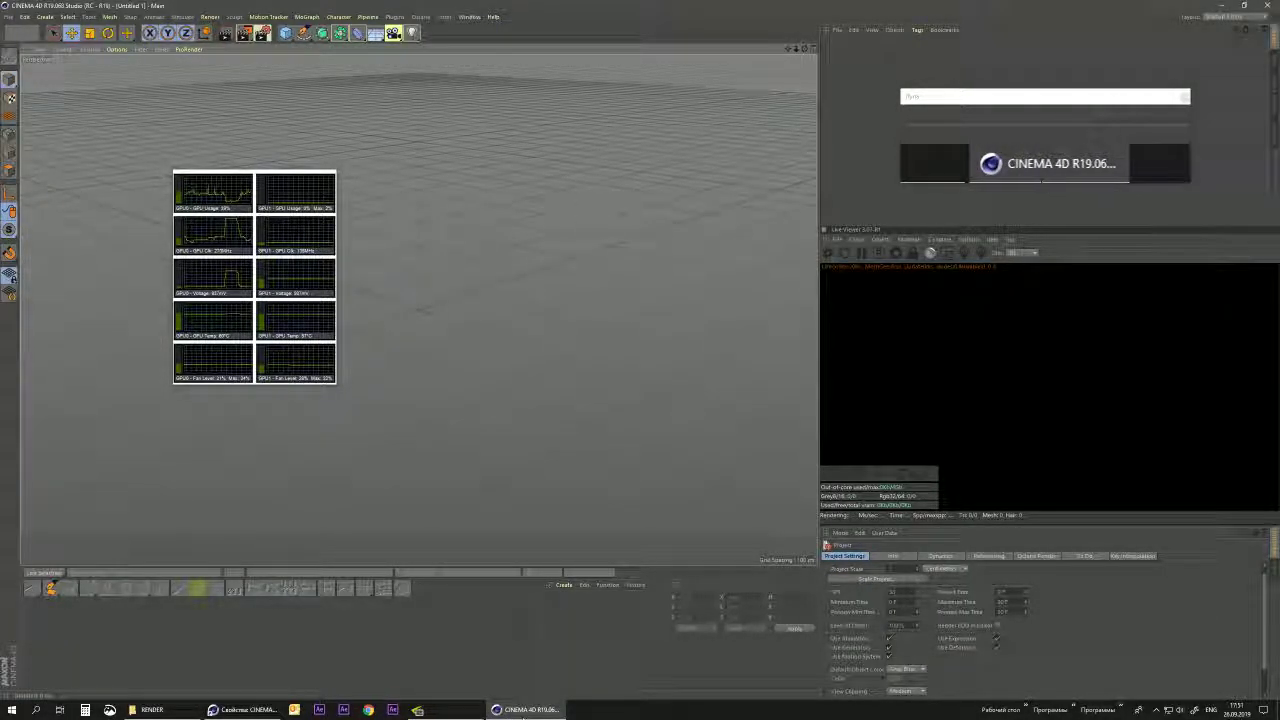
pyautogui.click(1051, 114)
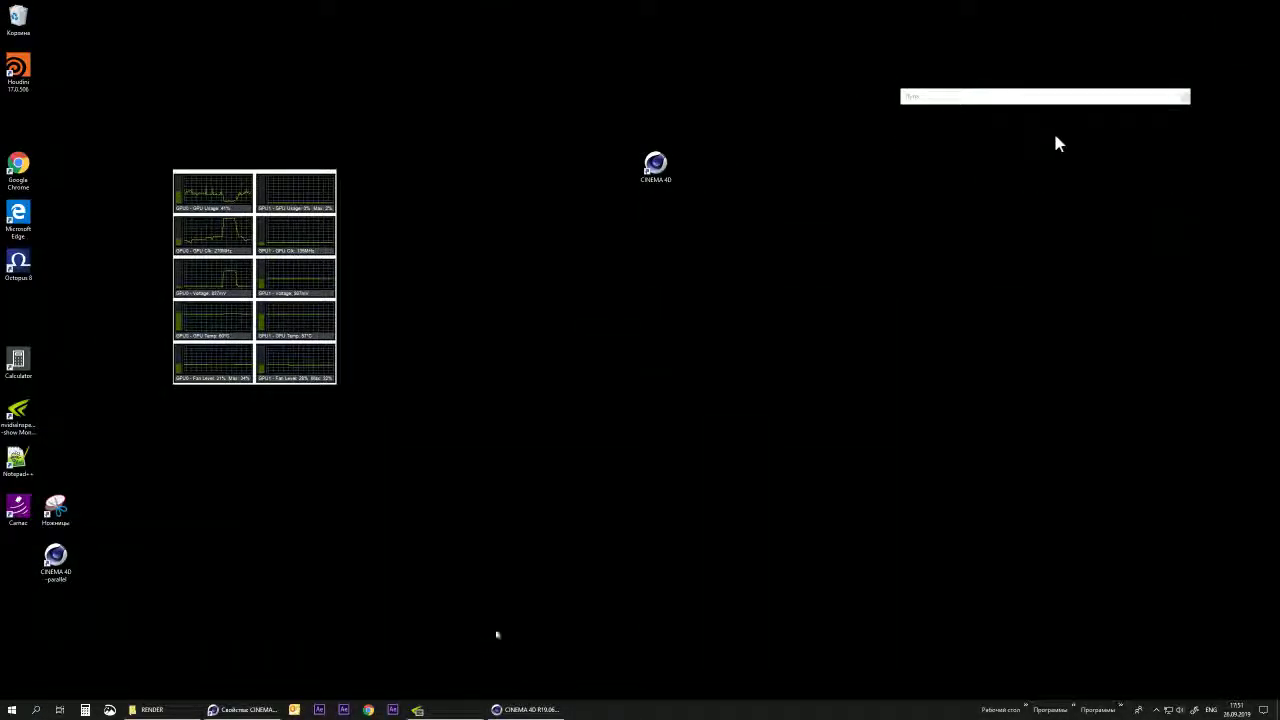
pyautogui.click(1048, 162)
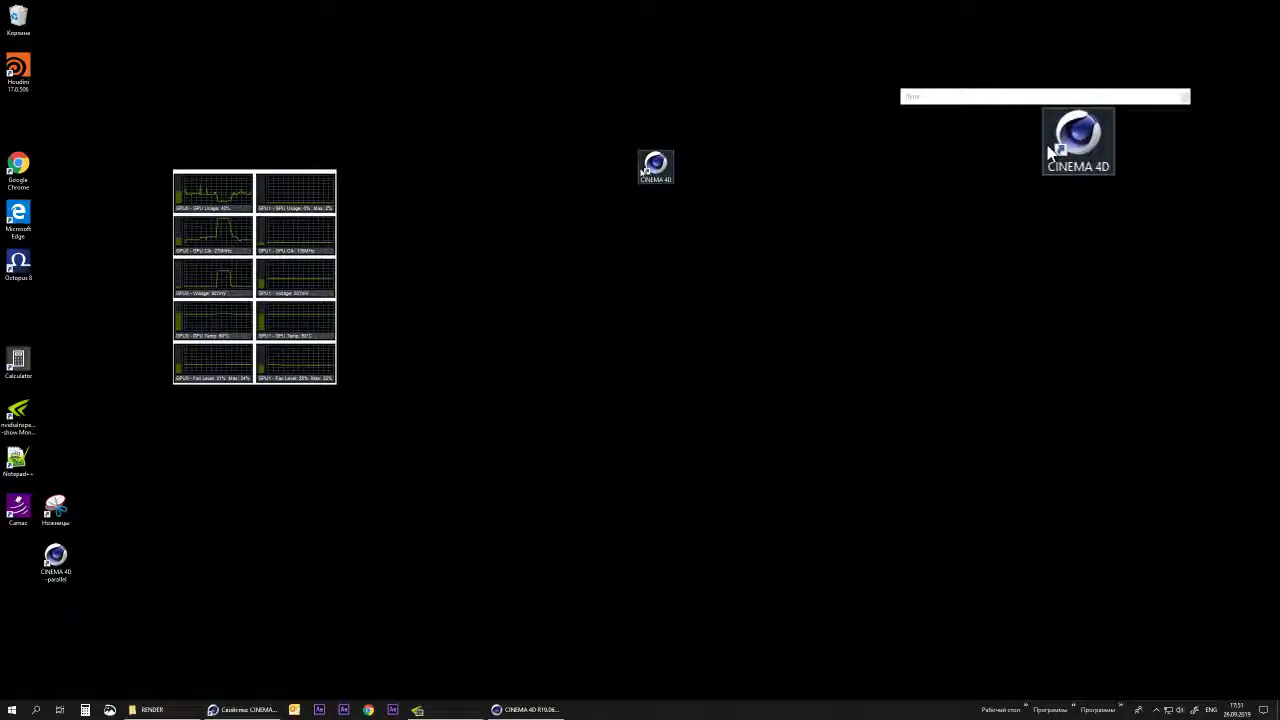
# Create a 'CINEMA 4D — копия' shortcut and open its Properties with the cursor at the Target's end.
pyautogui.moveTo(632, 218); pyautogui.dragTo(633, 218, button='right')
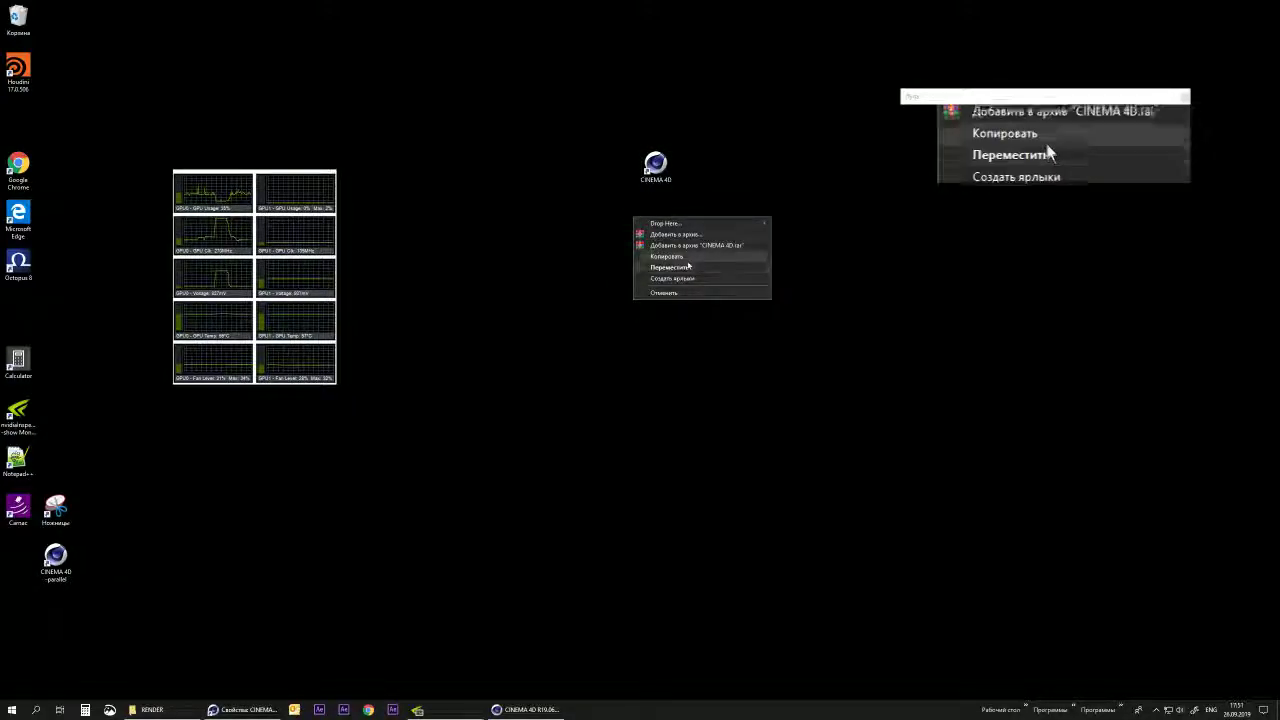
pyautogui.click(679, 278)
pyautogui.rightClick(655, 226)
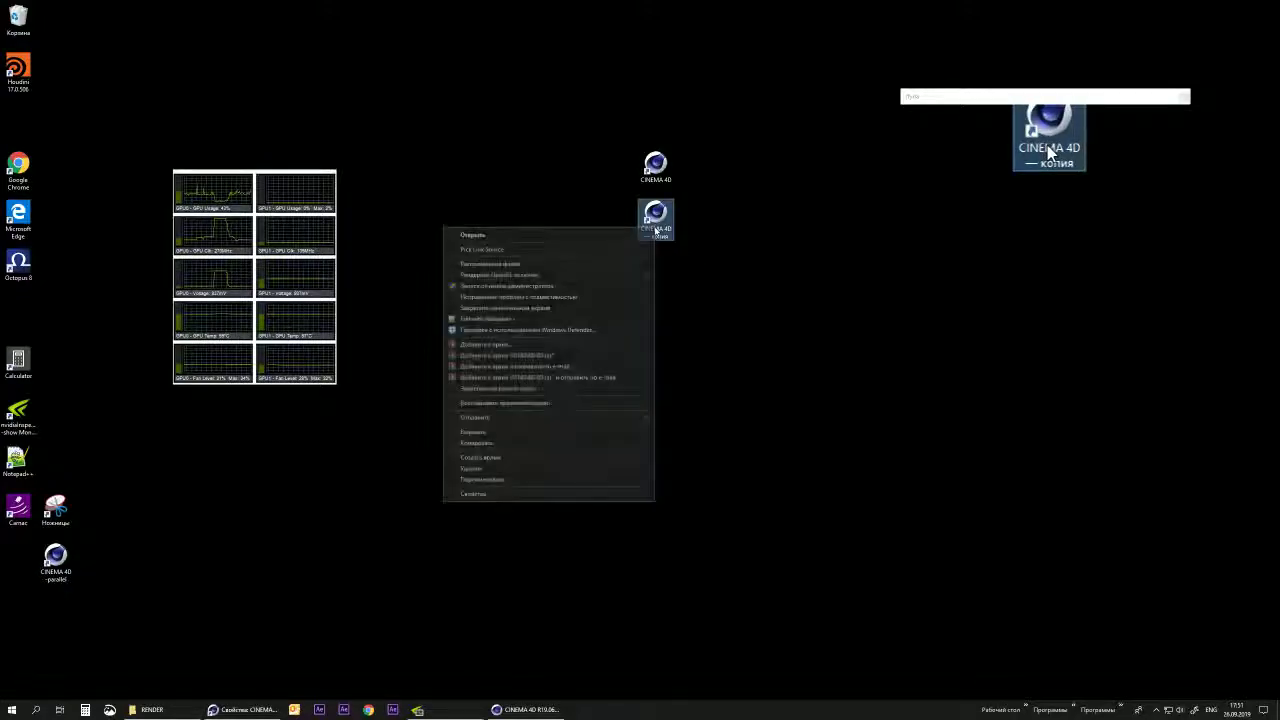
pyautogui.click(546, 498)
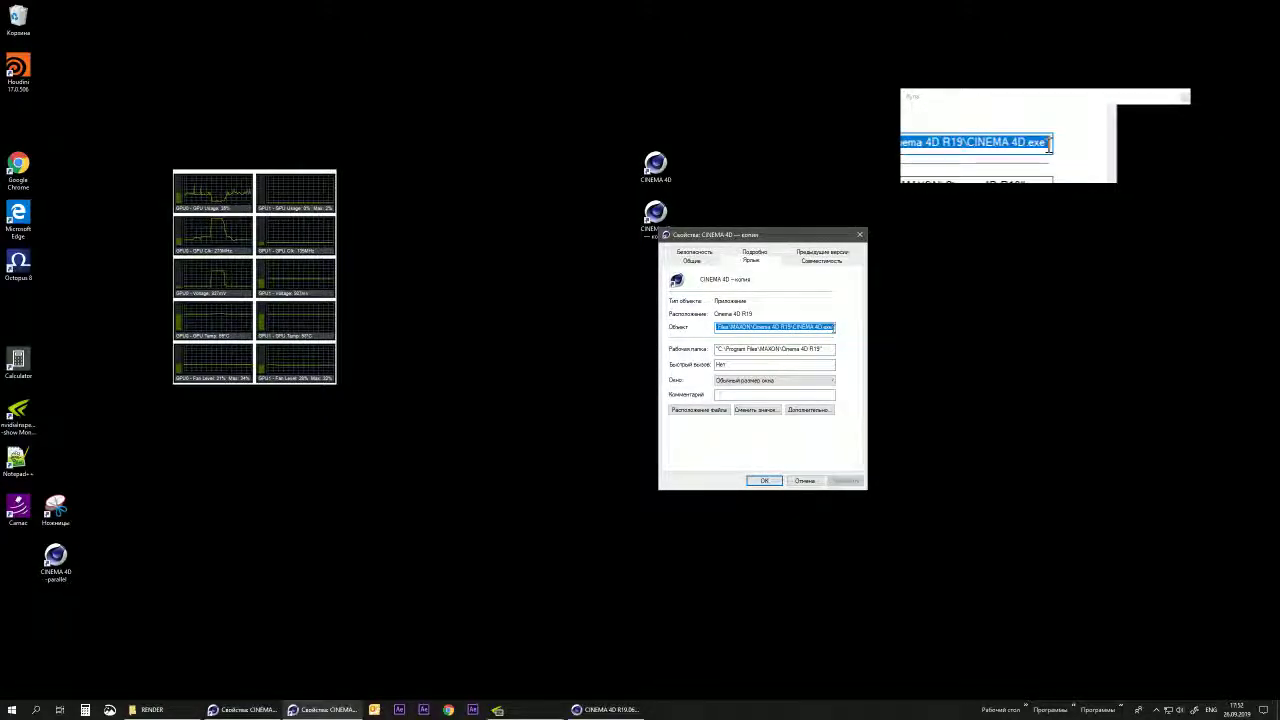
pyautogui.click(834, 327)
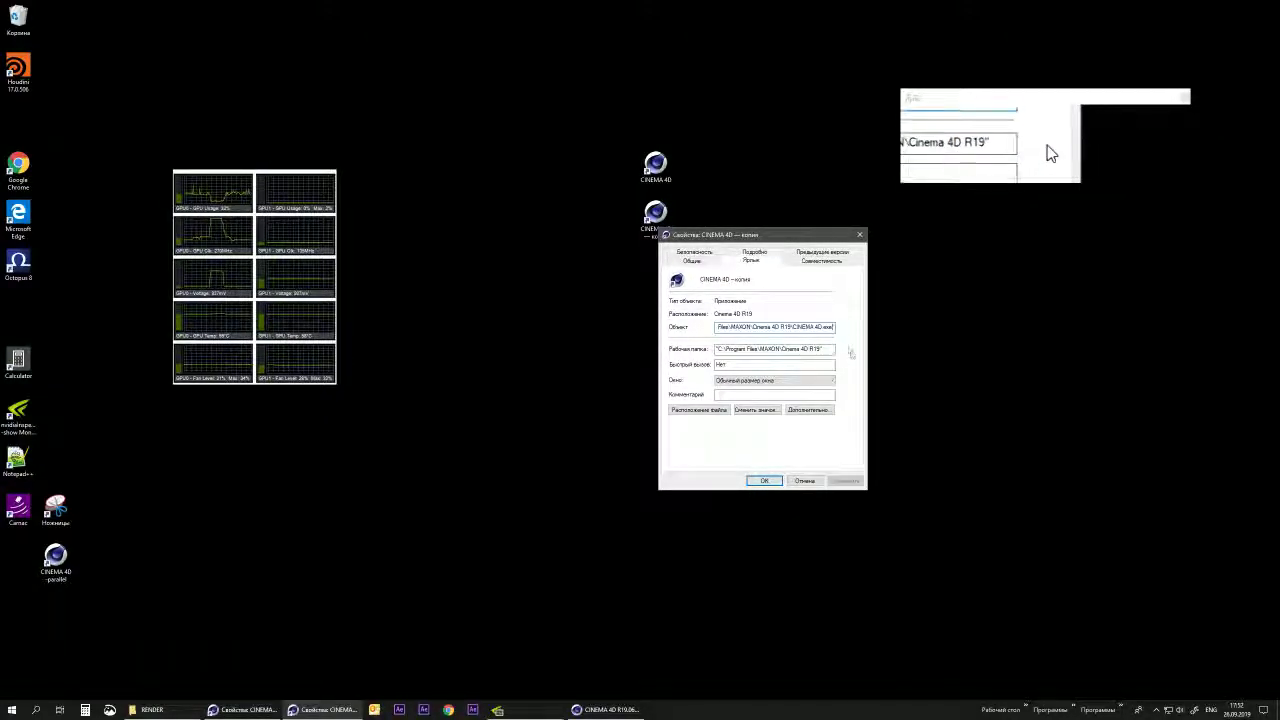
pyautogui.press('BackSpace')
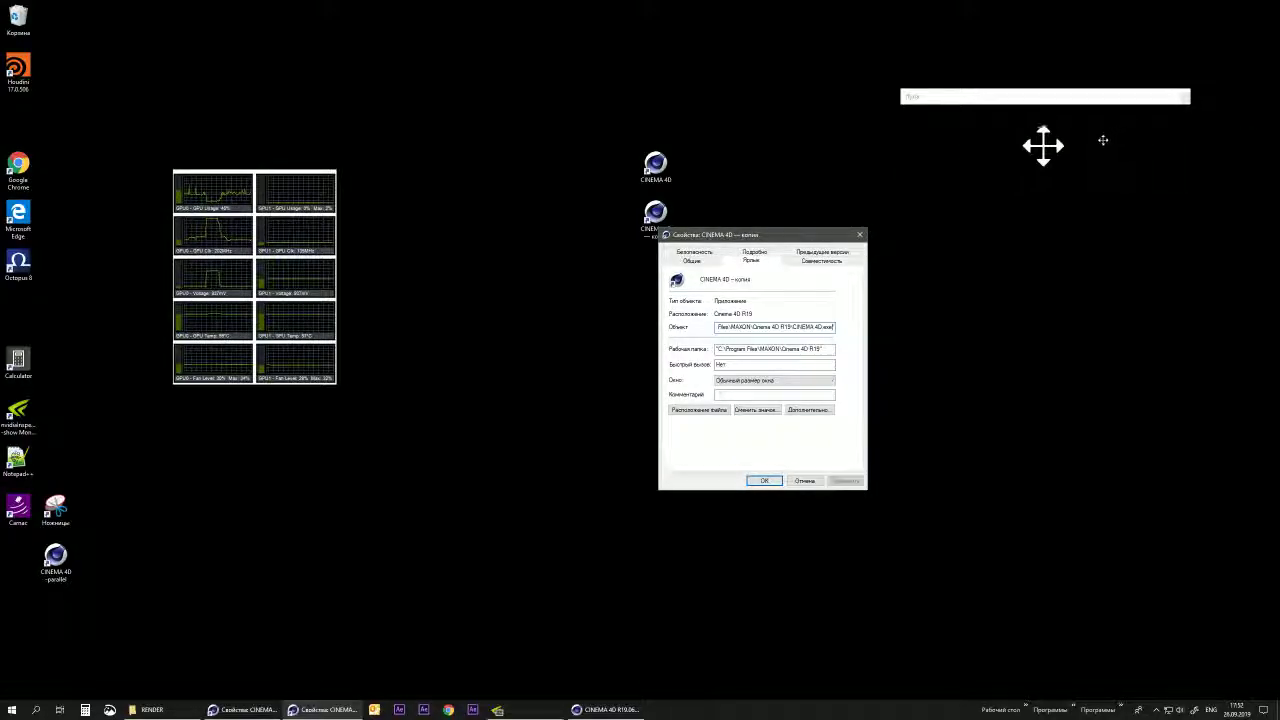
pyautogui.moveTo(1047, 140); pyautogui.dragTo(968, 94)
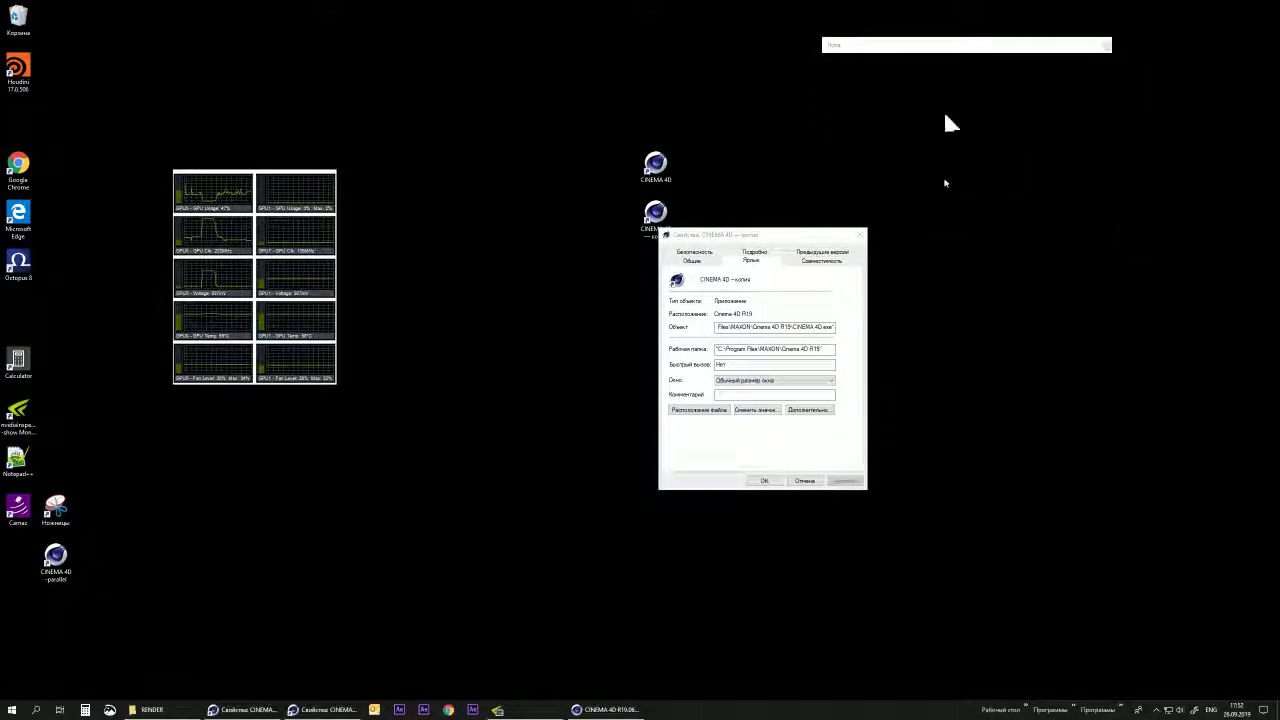
# Append ' -parallel' after the CINEMA 4D.exe path in the copy's Target and confirm with OK.
pyautogui.click(816, 327)
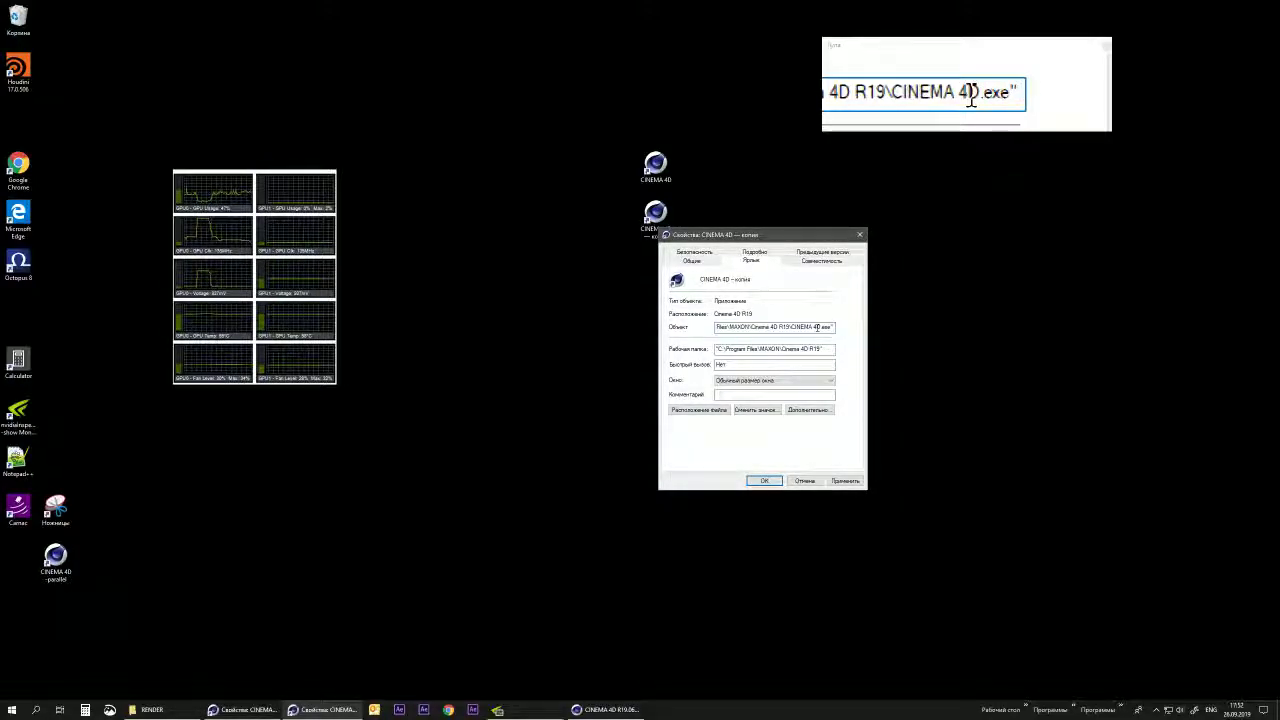
pyautogui.write('-')
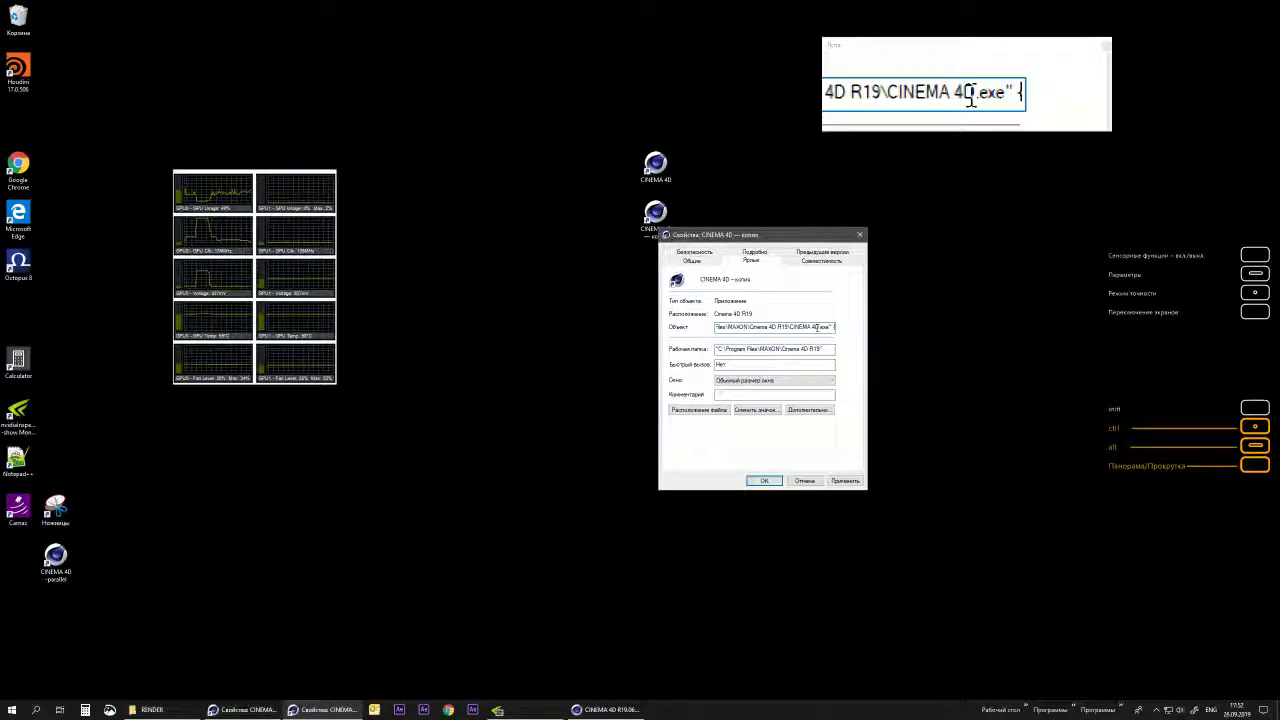
pyautogui.write('para')
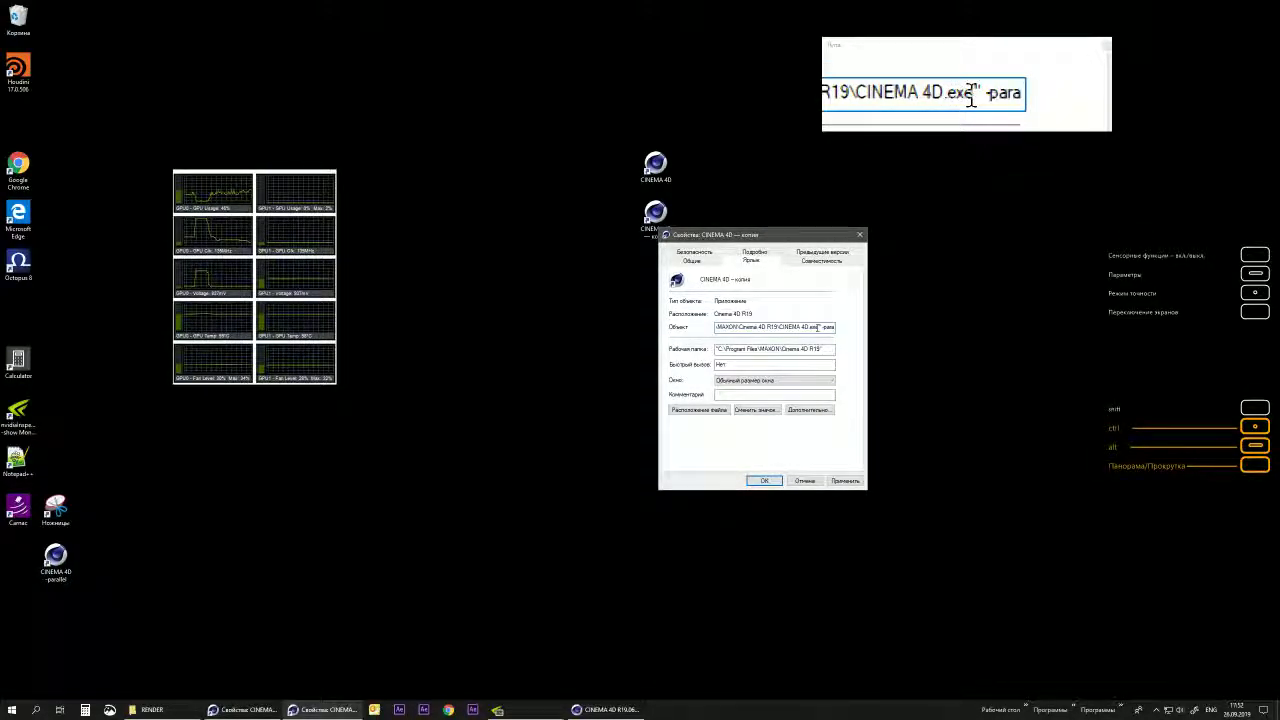
pyautogui.write('lle')
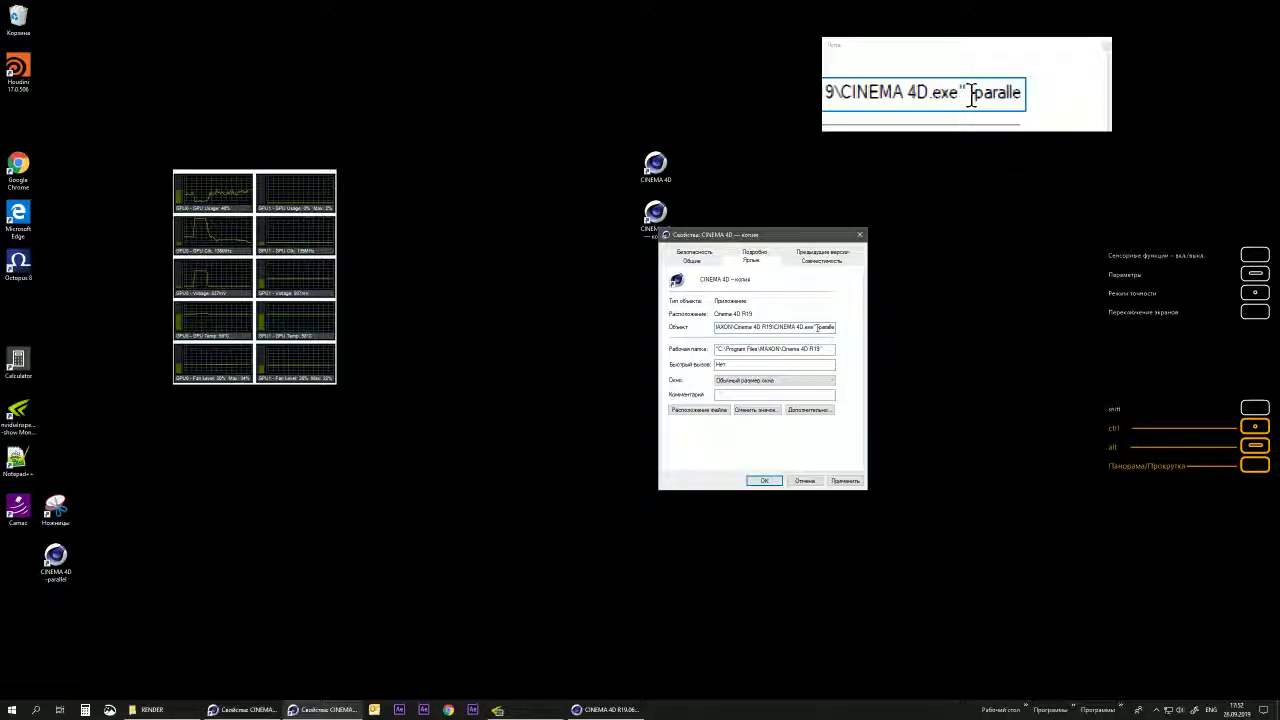
pyautogui.write('l')
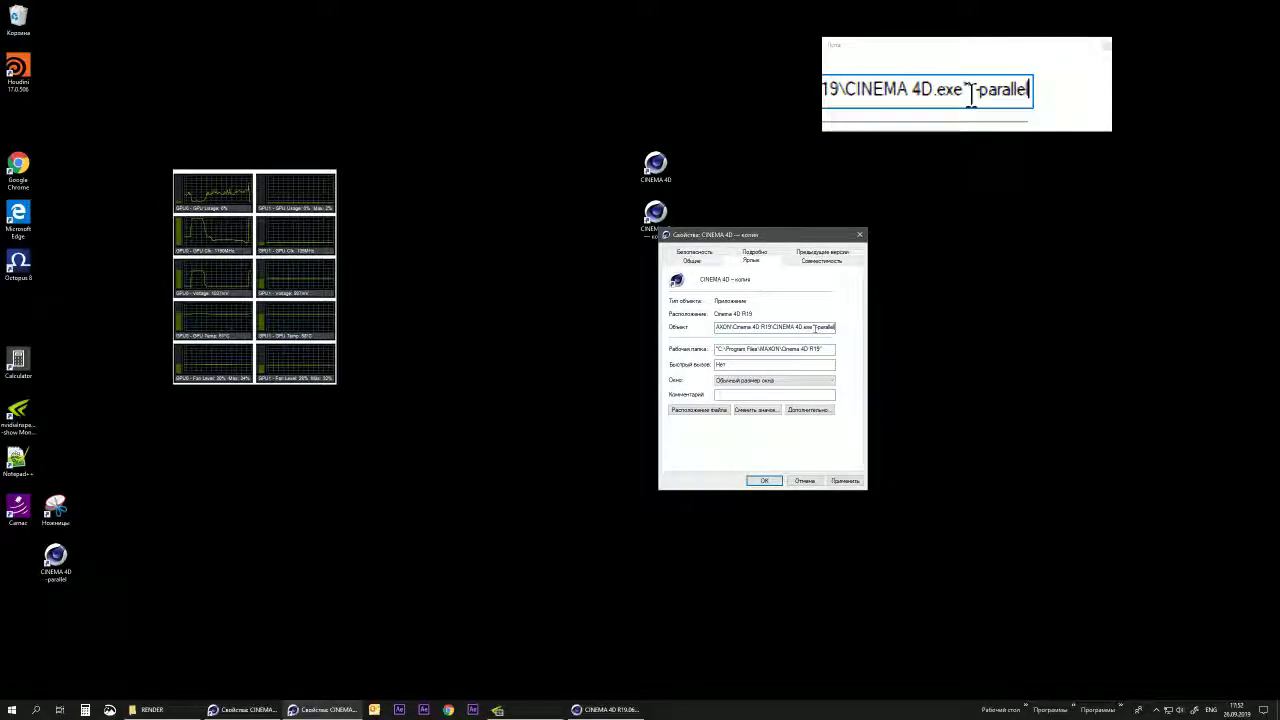
pyautogui.moveTo(817, 327); pyautogui.dragTo(850, 335)
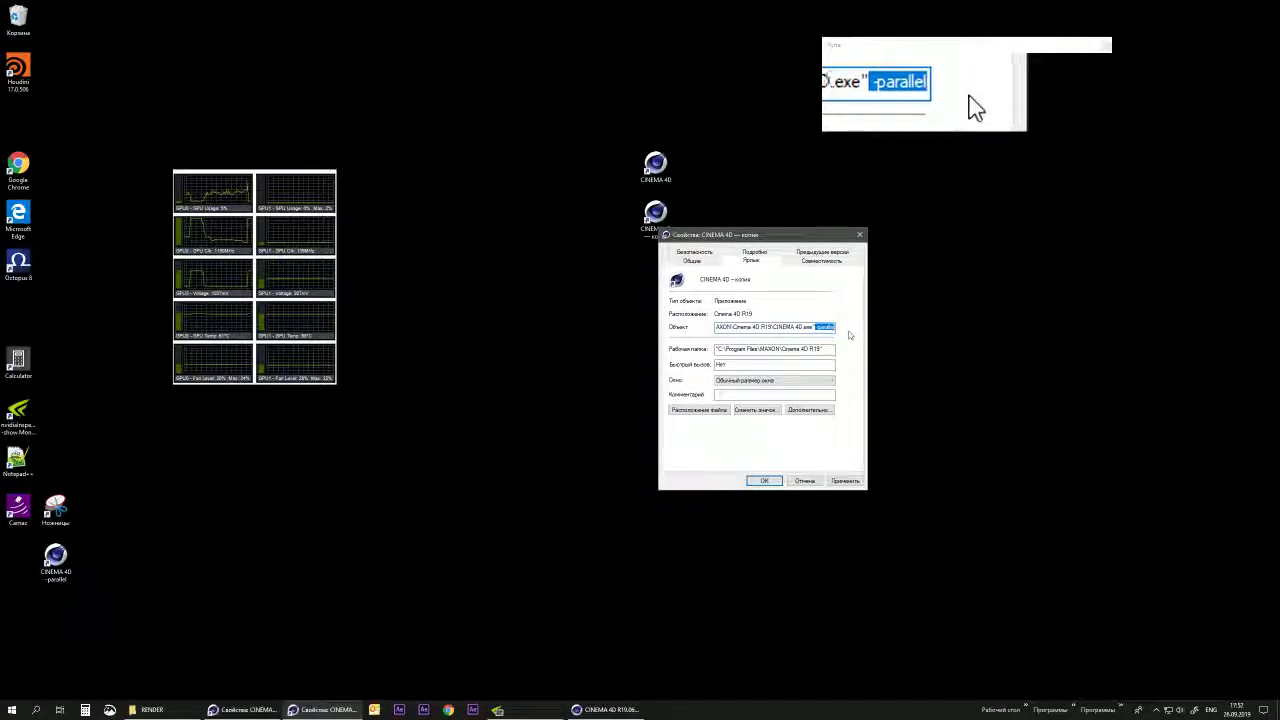
pyautogui.click(815, 329)
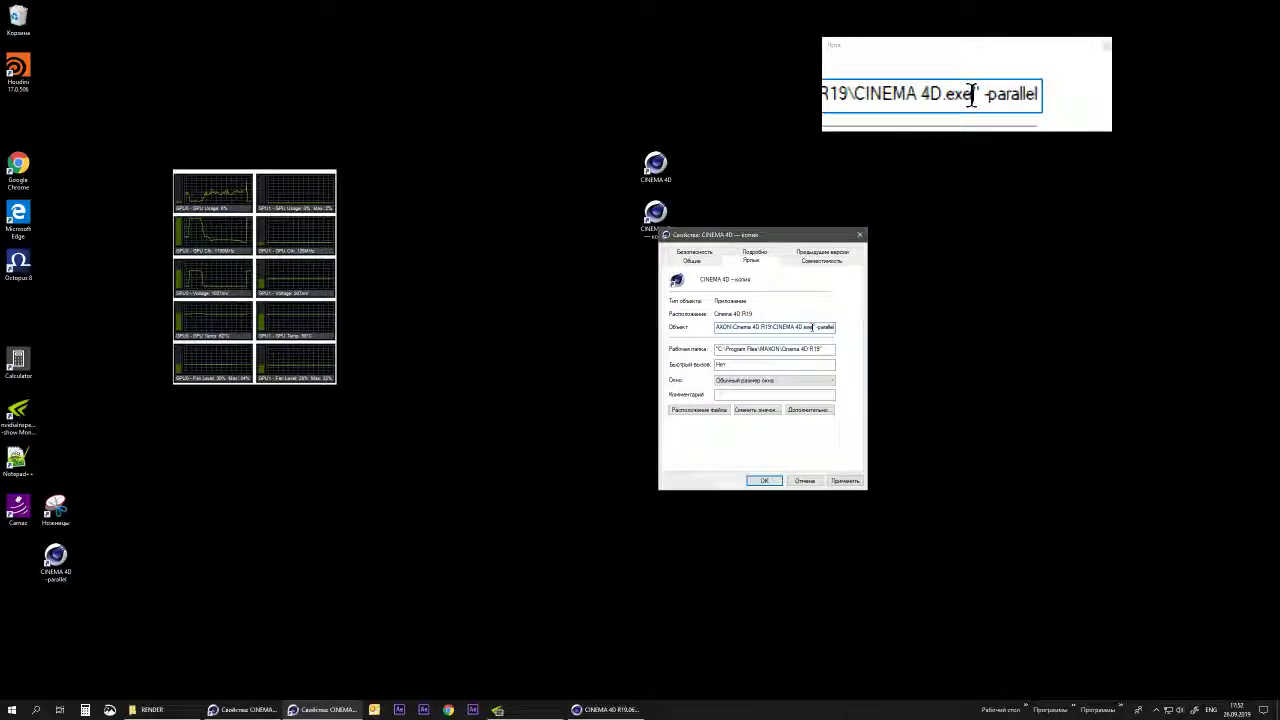
pyautogui.click(766, 480)
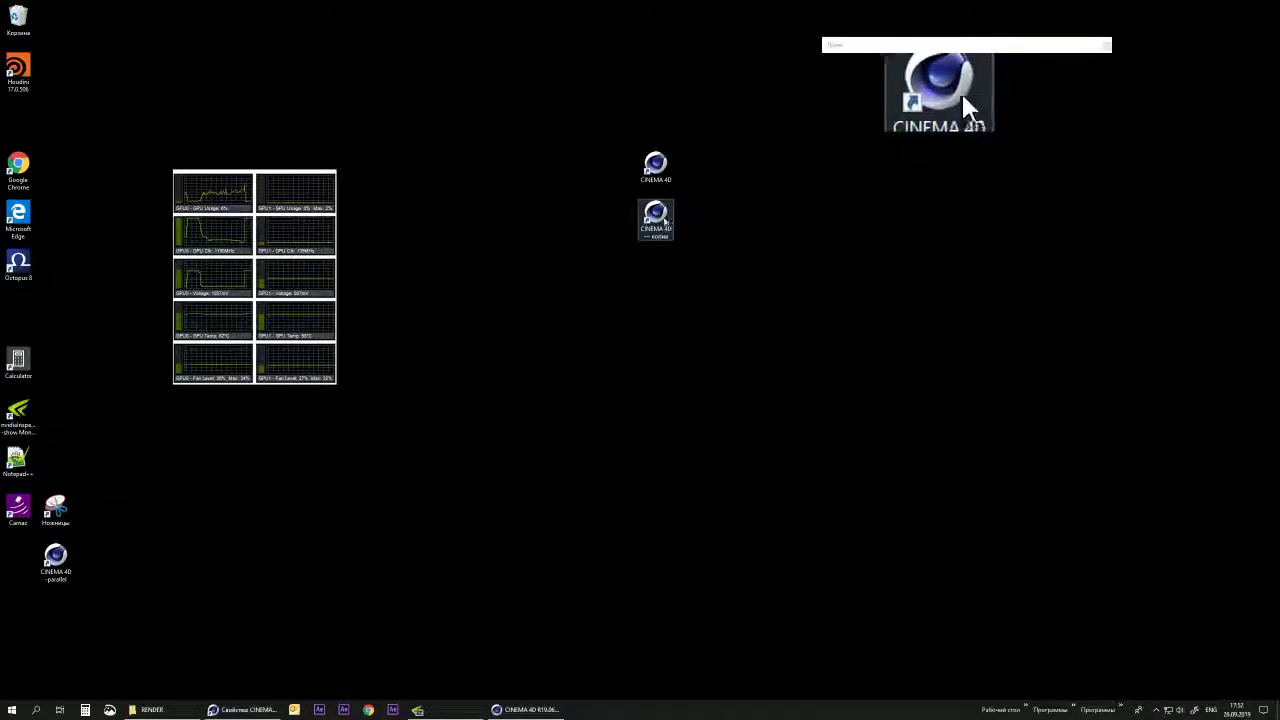
# Launch a second Cinema 4D from the 'CINEMA 4D — копия' shortcut and close its Online Updater.
pyautogui.click(658, 228)
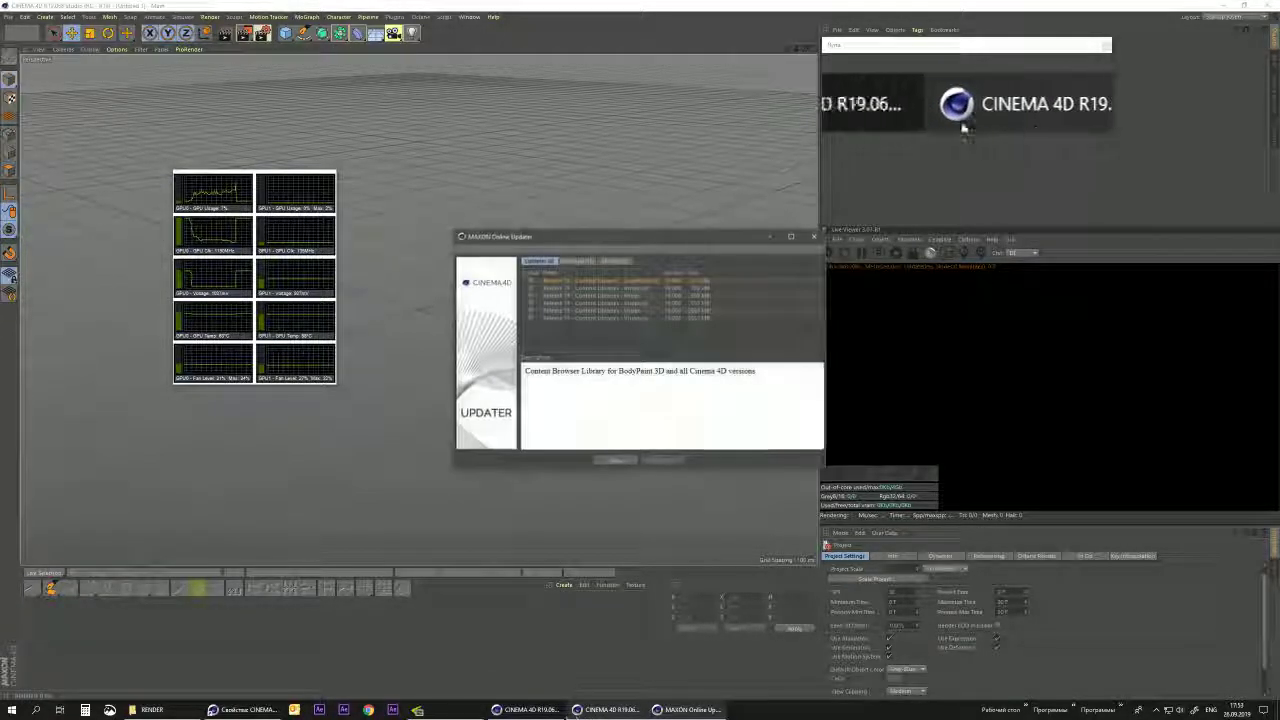
pyautogui.click(617, 460)
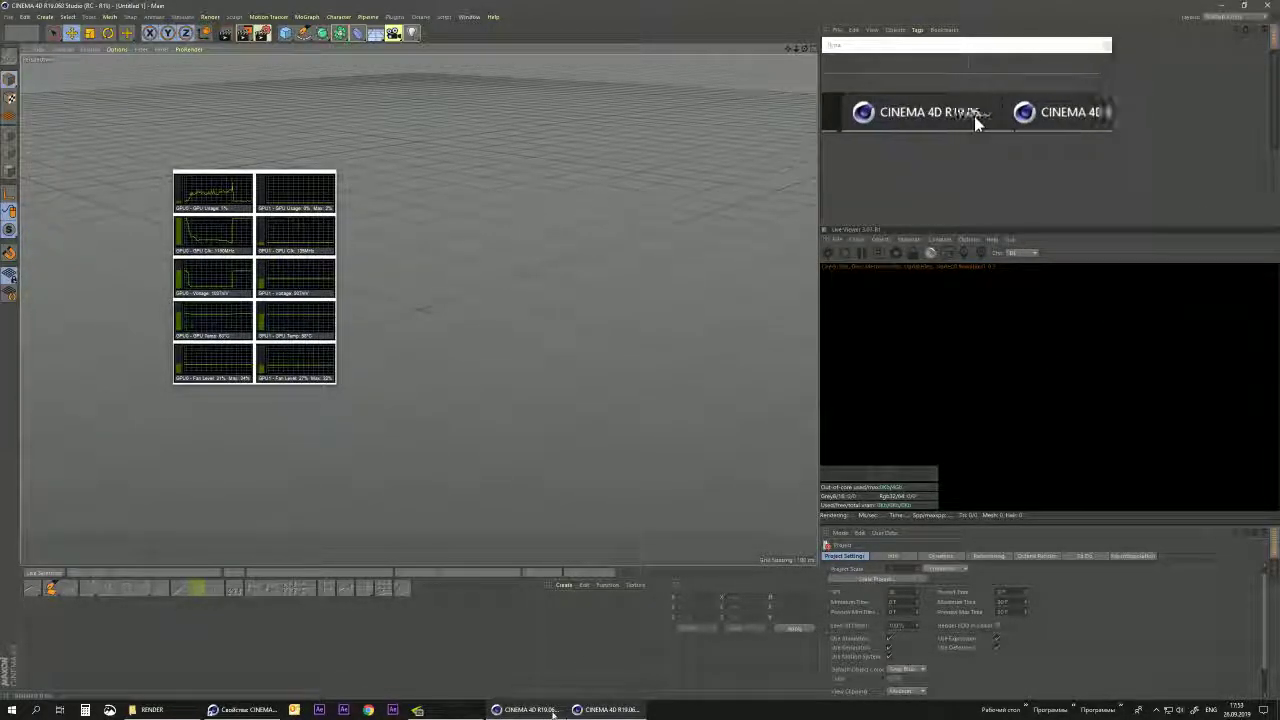
pyautogui.moveTo(607, 709)
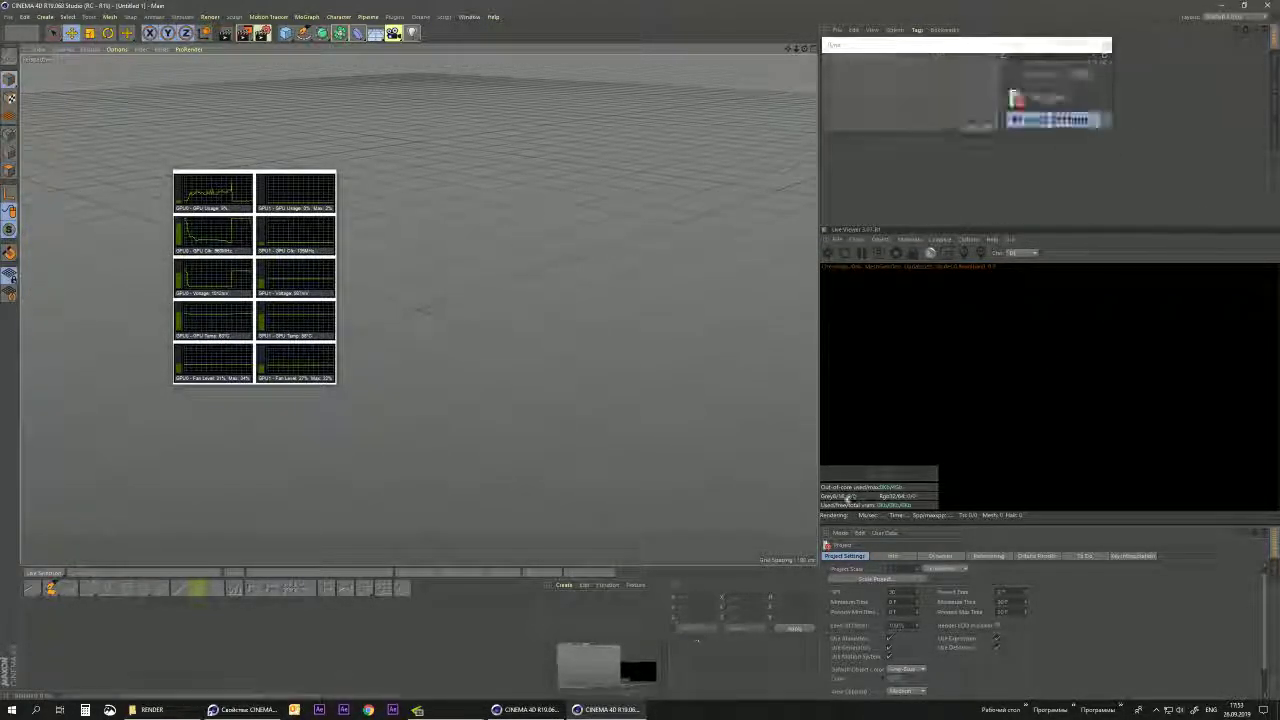
# Minimize the second instance and reopen the copied shortcut's Properties showing the -parallel Target.
pyautogui.click(968, 61)
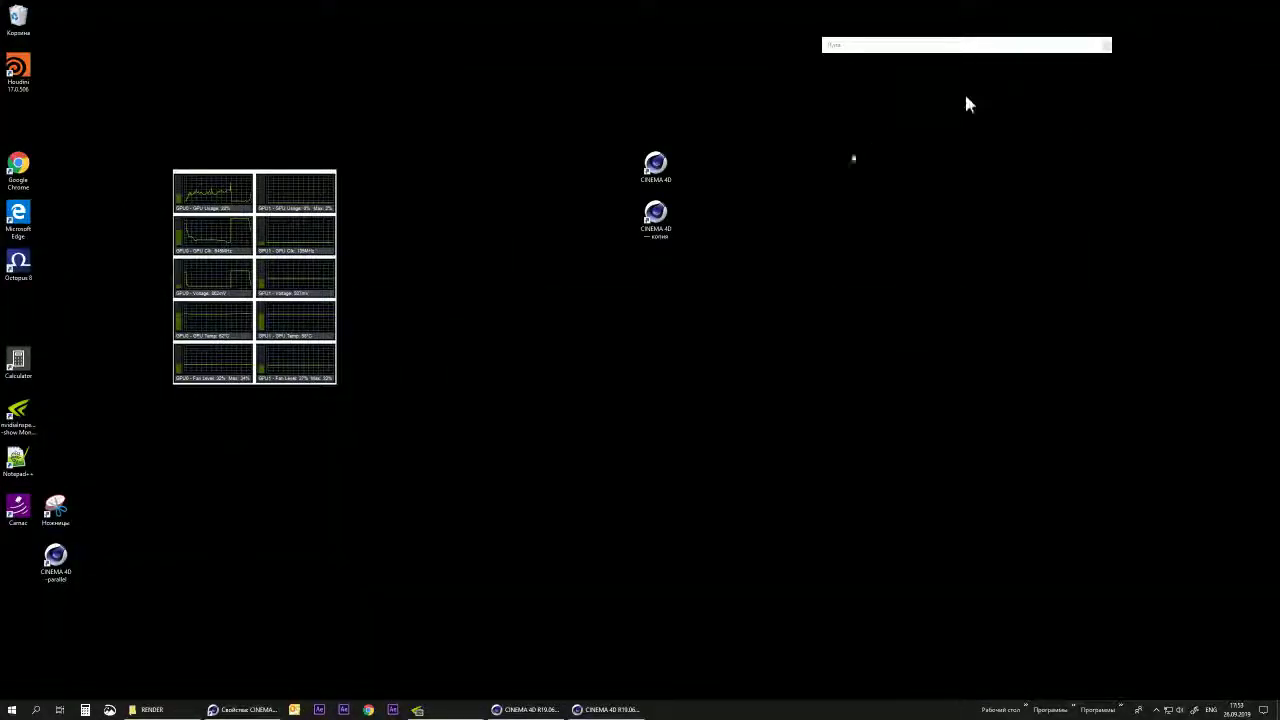
pyautogui.rightClick(662, 228)
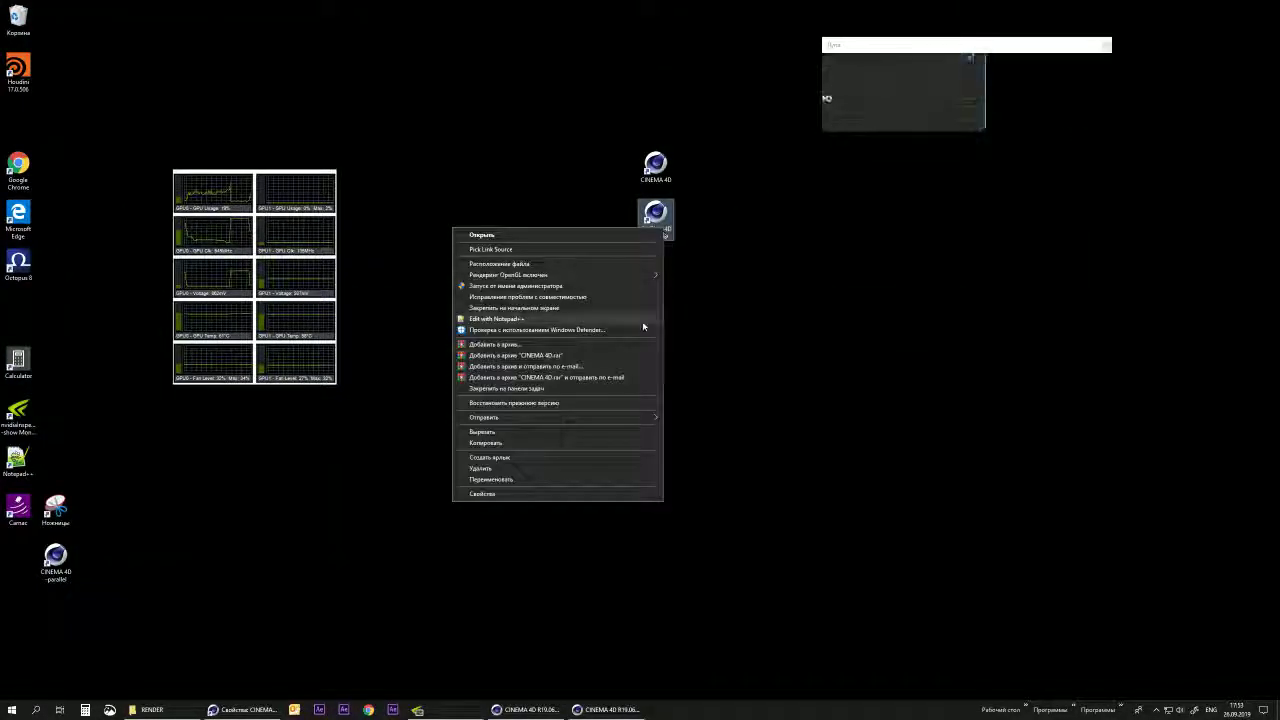
pyautogui.click(573, 494)
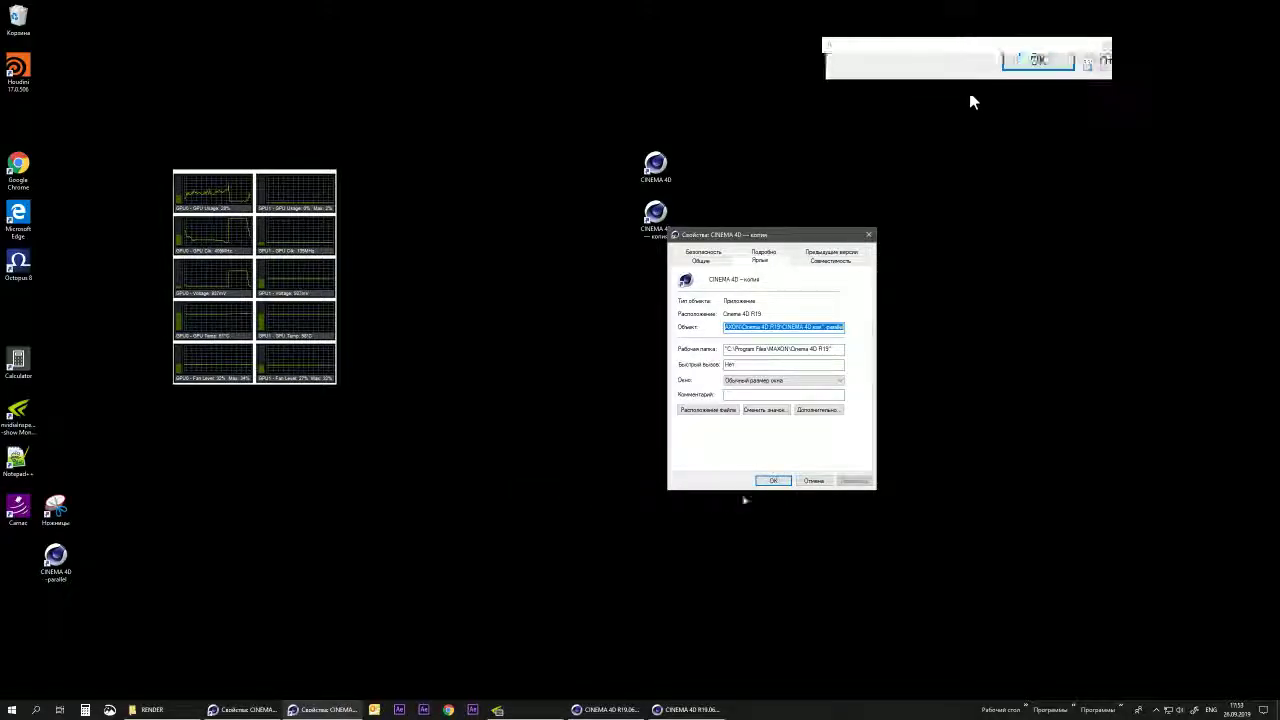
pyautogui.click(816, 483)
pyautogui.rightClick(653, 222)
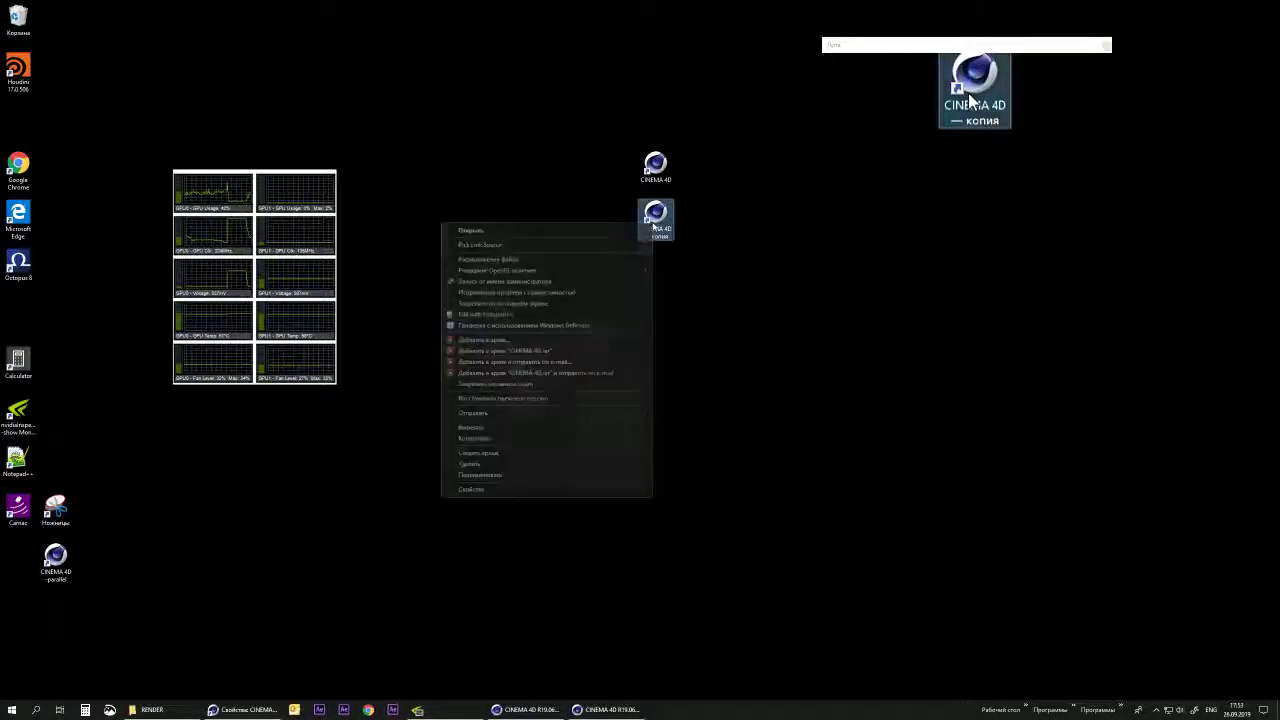
pyautogui.click(484, 490)
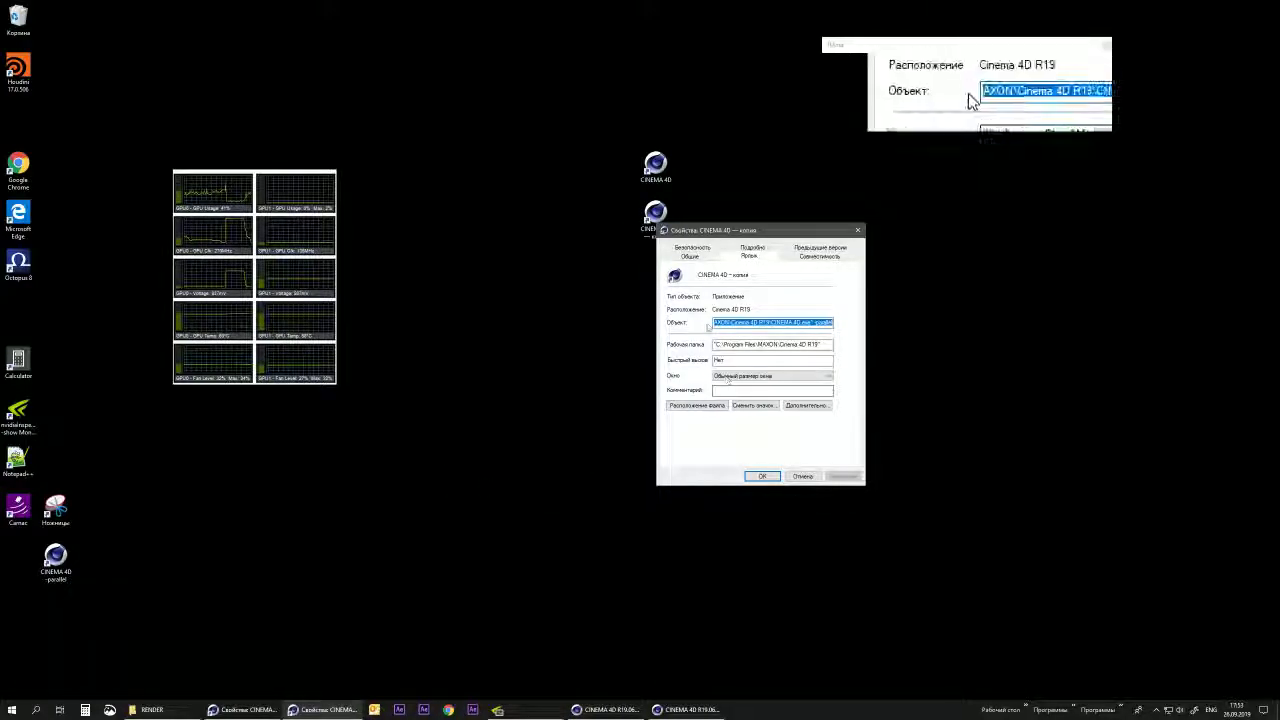